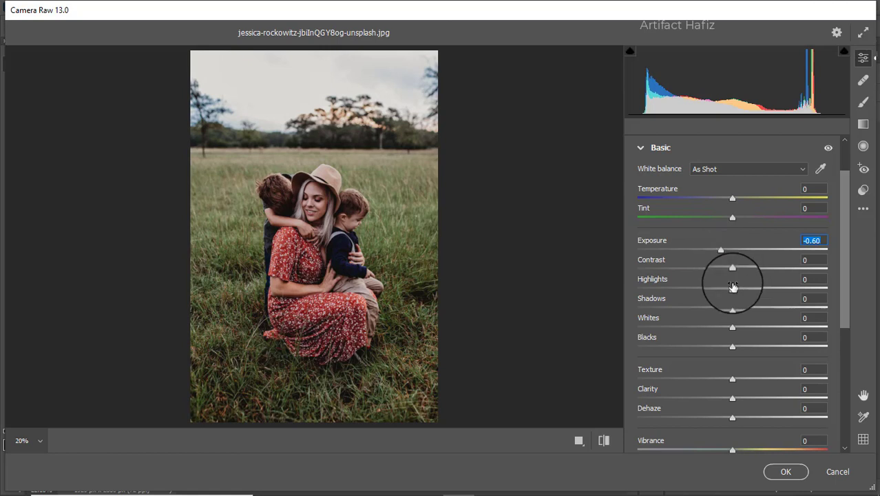
# Set the photo's Highlights to -55, Whites to +44, Shadows to +34 and Blacks to -22.
pyautogui.moveTo(732, 288); pyautogui.dragTo(680, 294)
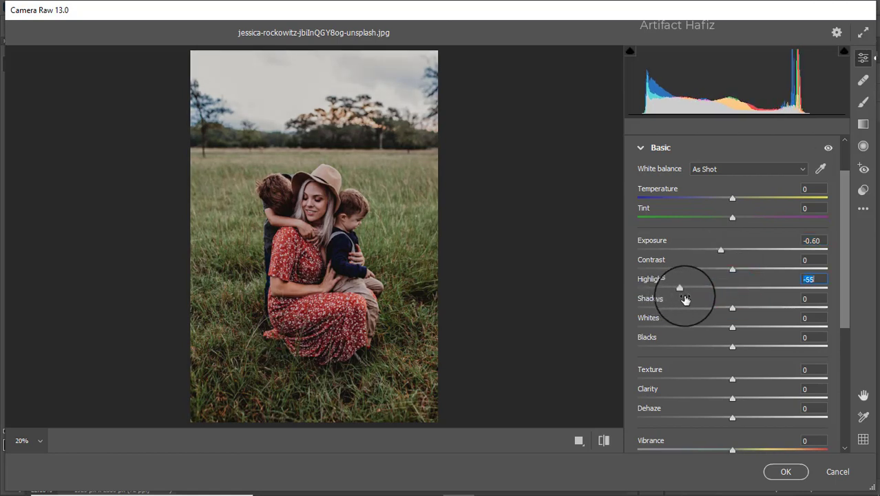
pyautogui.moveTo(734, 324); pyautogui.dragTo(777, 324)
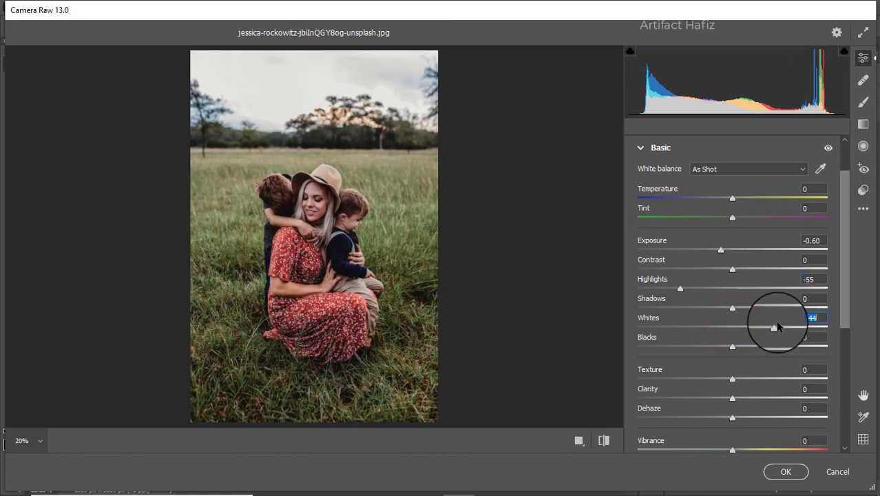
pyautogui.moveTo(731, 307); pyautogui.dragTo(762, 310)
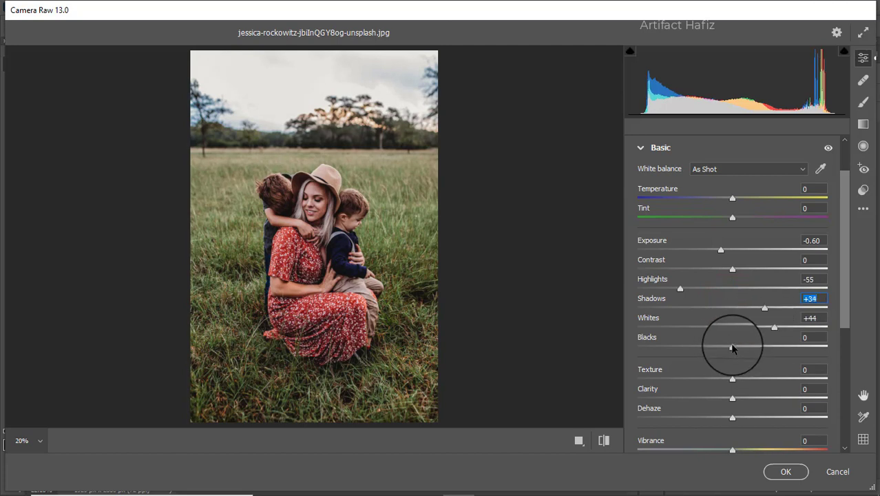
pyautogui.moveTo(713, 351)
pyautogui.mouseDown()
pyautogui.moveTo(691, 349)
pyautogui.moveTo(711, 355)
pyautogui.mouseUp()
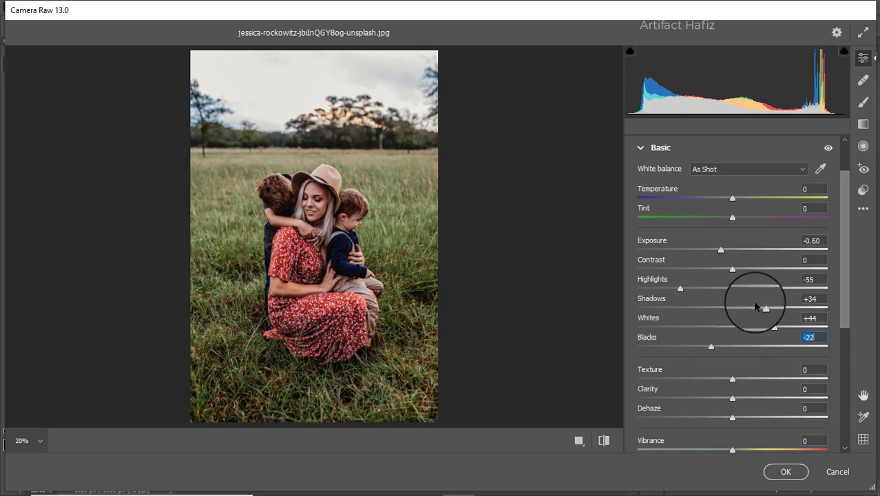
# Set Texture and Clarity to +3, Dehaze to +2, Vibrance to +55 and Saturation to +1.
pyautogui.scroll(-2, 758, 304)
pyautogui.moveTo(731, 285); pyautogui.dragTo(733, 328)
pyautogui.scroll(-2, 723, 281)
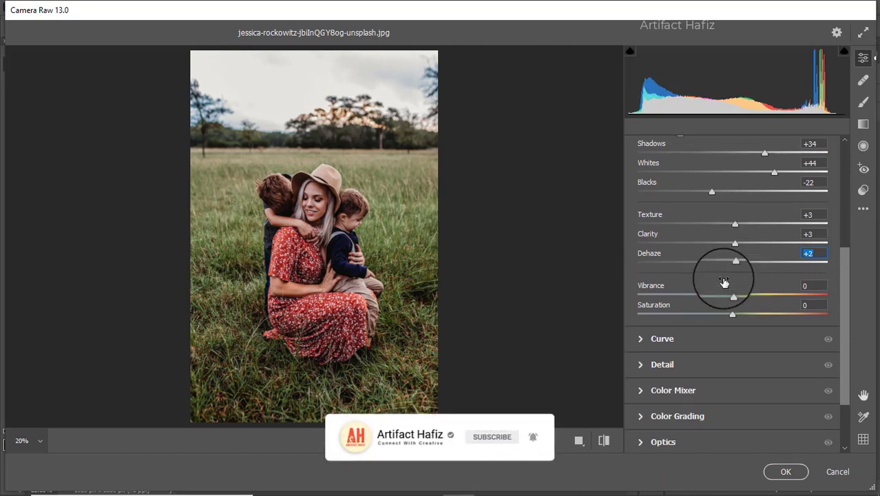
pyautogui.moveTo(732, 294); pyautogui.dragTo(785, 297)
pyautogui.moveTo(732, 315)
pyautogui.mouseDown()
pyautogui.moveTo(721, 315)
pyautogui.moveTo(733, 315)
pyautogui.mouseUp()
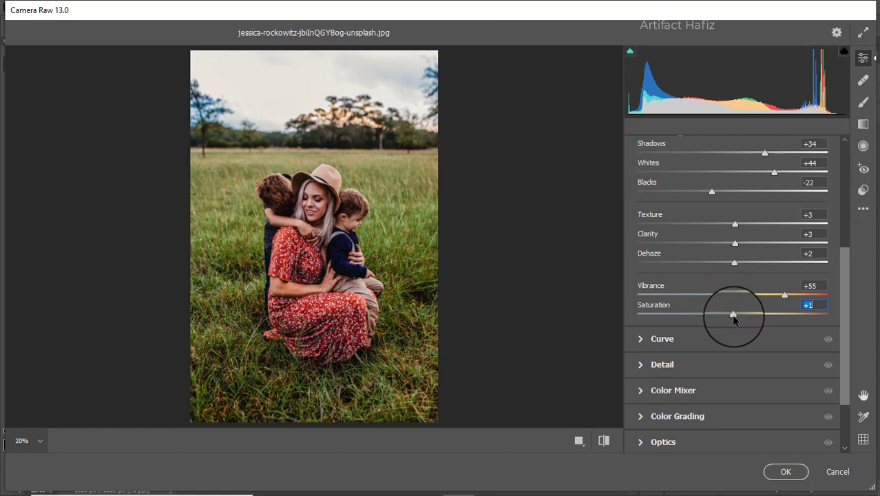
# Add tone curve points at input 65, output 62 and input 188, output 199, and raise the blue curve's black point to output 6.
pyautogui.click(664, 341)
pyautogui.moveTo(663, 361)
pyautogui.mouseDown()
pyautogui.moveTo(668, 346)
pyautogui.moveTo(662, 362)
pyautogui.mouseUp()
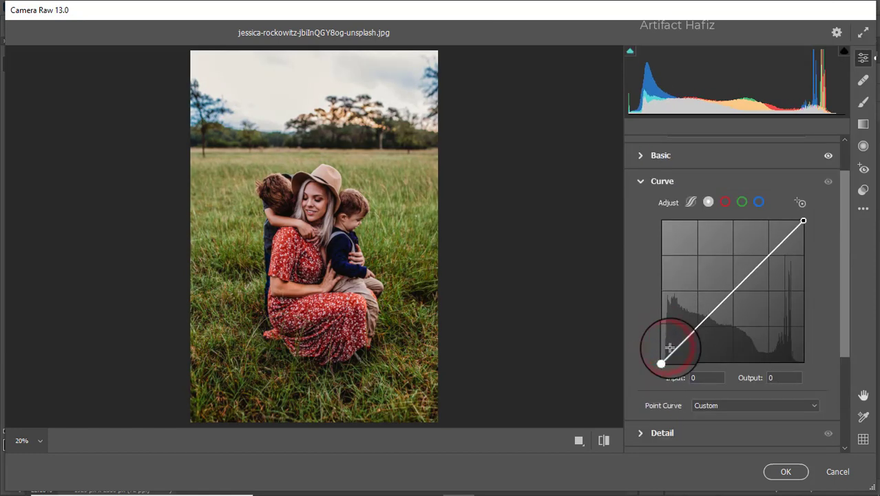
pyautogui.click(698, 327)
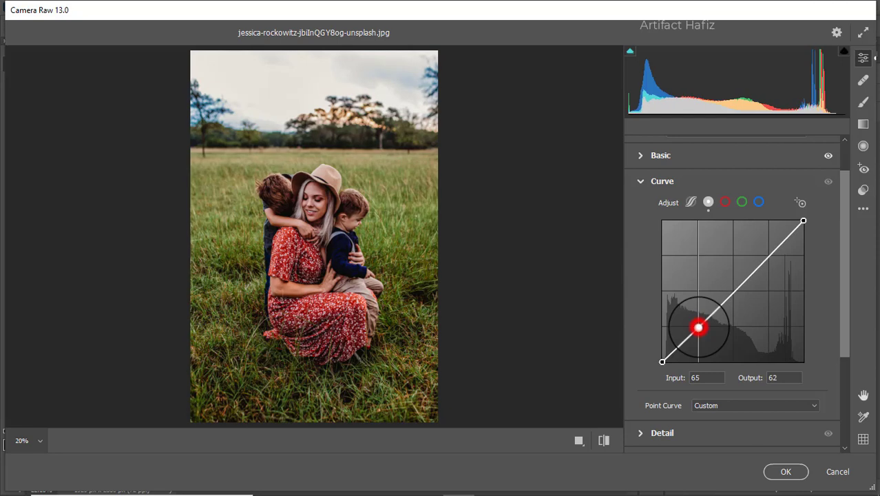
pyautogui.click(763, 251)
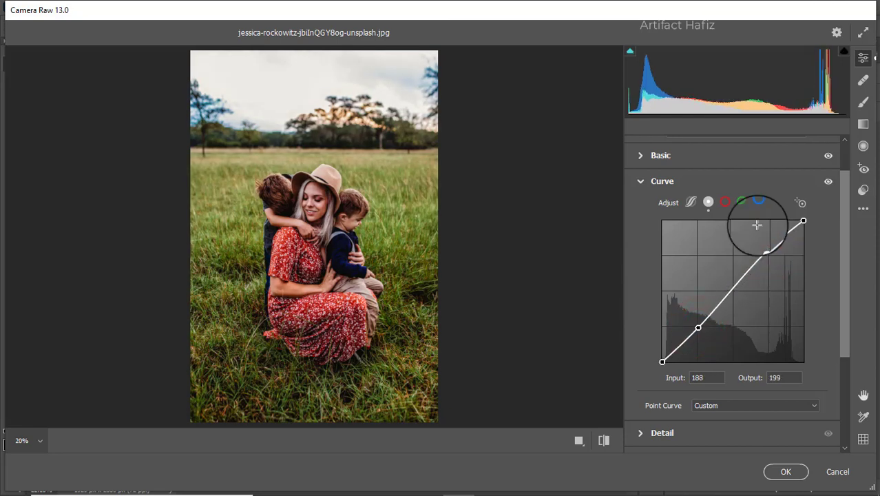
pyautogui.click(757, 201)
pyautogui.moveTo(662, 362); pyautogui.dragTo(662, 356)
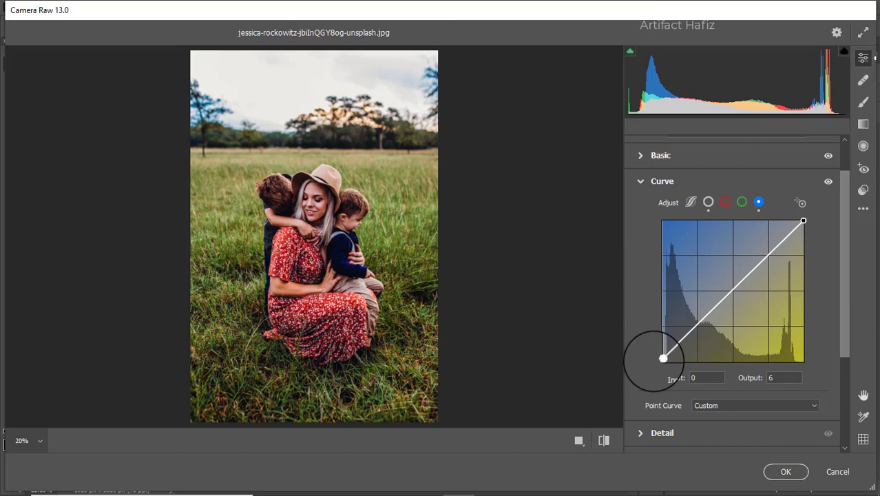
# Set the Detail adjustments to Sharpening 9, Noise Reduction 3 and Color Noise Reduction 10.
pyautogui.scroll(-4, 714, 282)
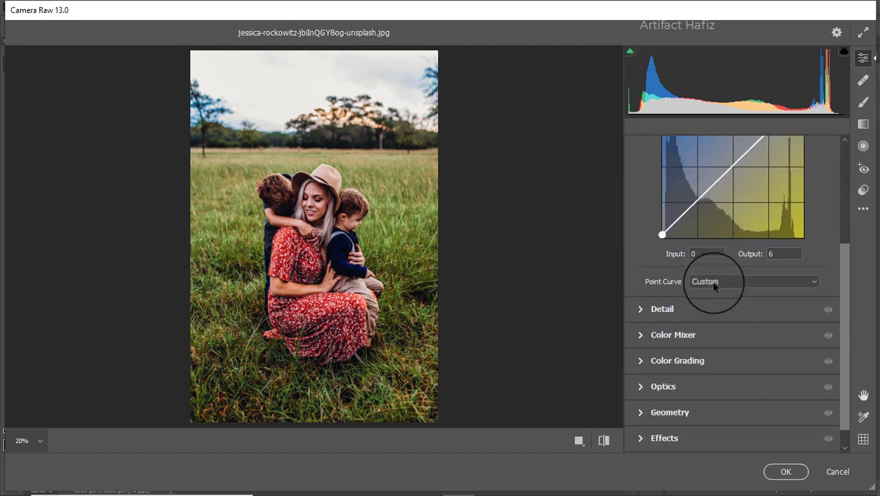
pyautogui.click(713, 307)
pyautogui.moveTo(641, 281); pyautogui.dragTo(654, 333)
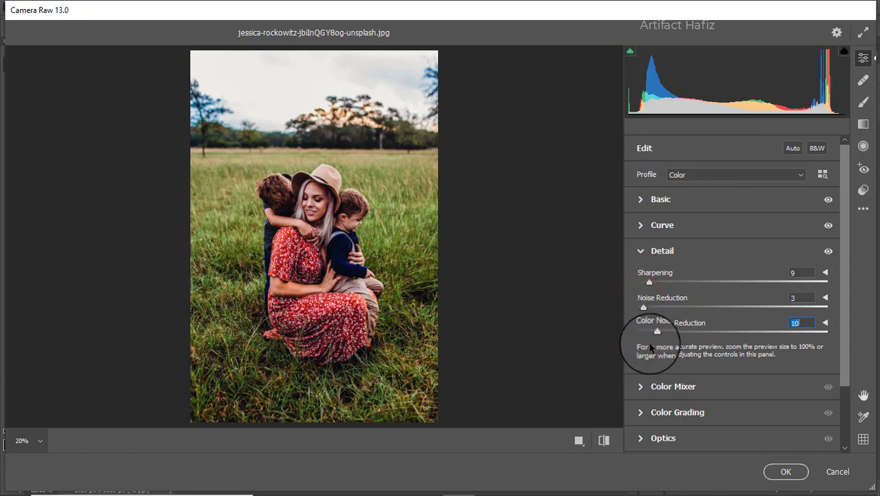
# Set the HSL saturation of Reds and Oranges to +5, Yellows to -10 and Greens to -100.
pyautogui.click(648, 384)
pyautogui.click(671, 230)
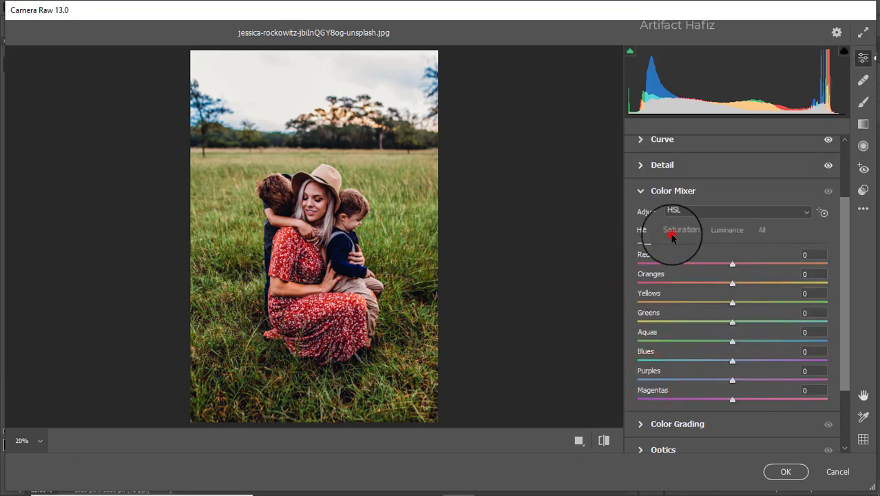
pyautogui.moveTo(732, 264); pyautogui.dragTo(616, 324)
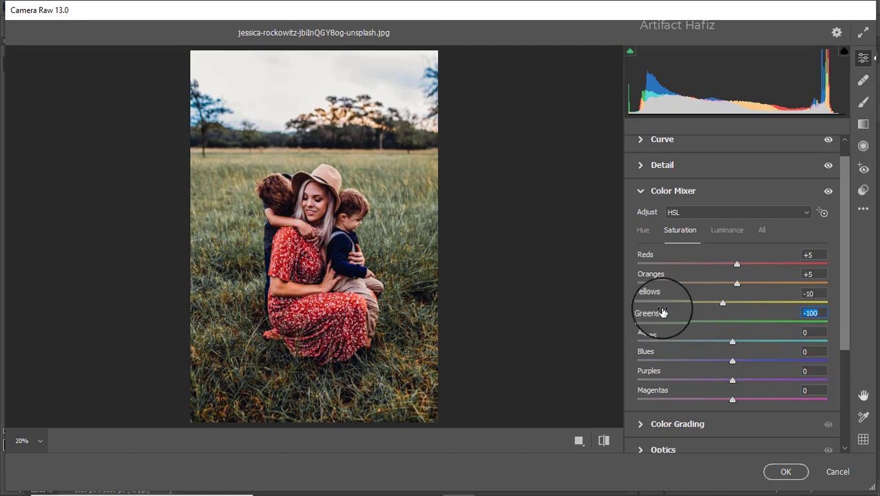
# Set the HSL luminance of Oranges to +5, Yellows to -10, Greens to -15, Aquas to -5 and Blues to -10.
pyautogui.scroll(-1, 663, 302)
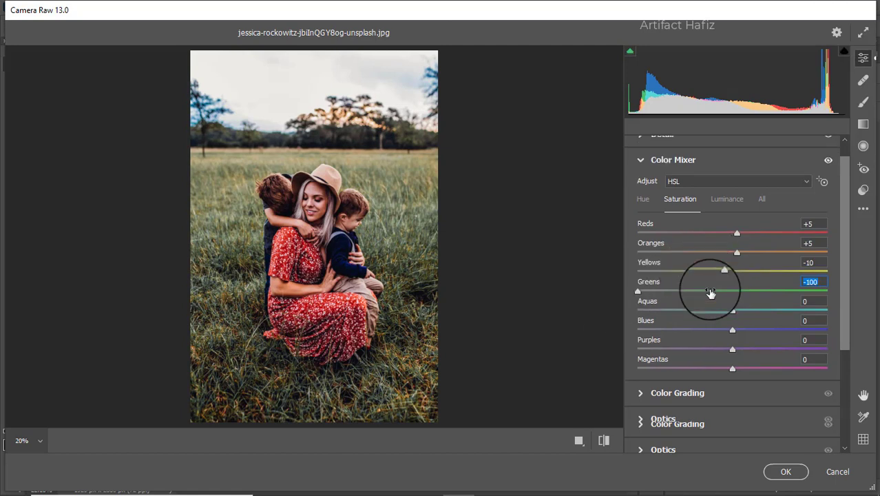
pyautogui.click(730, 199)
pyautogui.moveTo(731, 252); pyautogui.dragTo(716, 331)
# Shift the HSL hue of Aquas to -85 and Blues to -35.
pyautogui.click(639, 198)
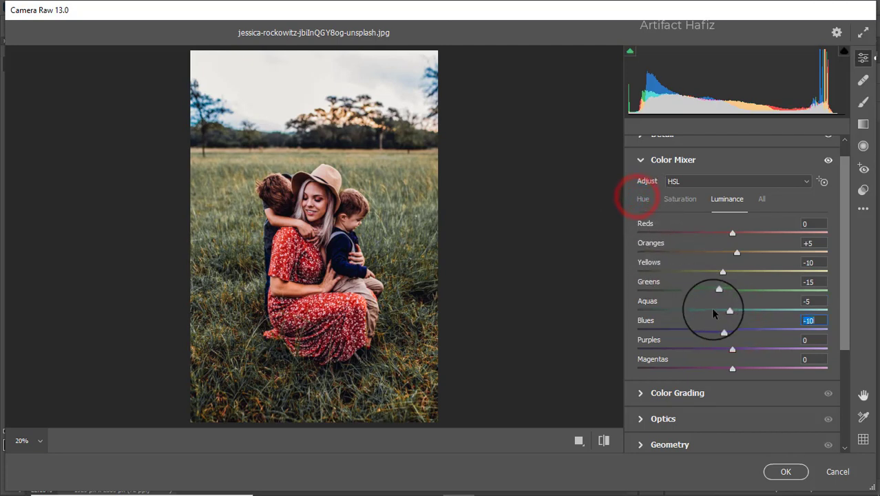
pyautogui.click(640, 199)
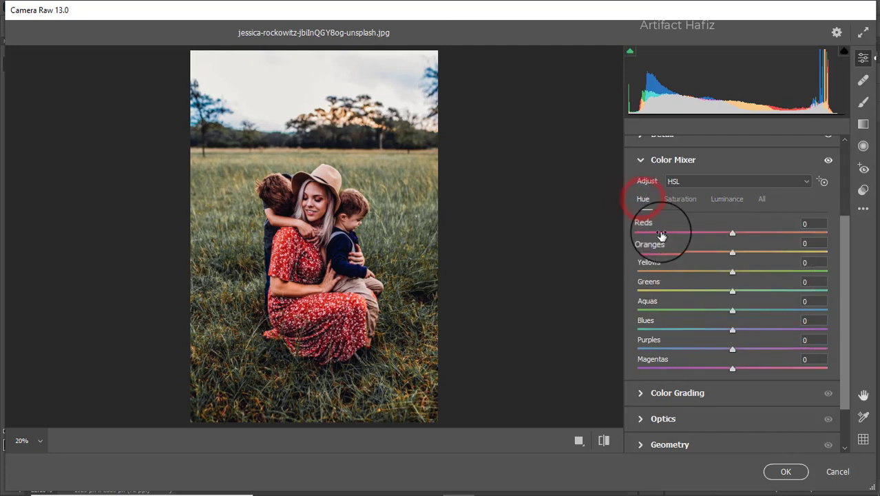
pyautogui.moveTo(732, 318); pyautogui.dragTo(668, 315)
# Color grade the shadows blue at hue 217, saturation 11, the highlights slightly orange, and the midtones yellow at hue 57, saturation 9.
pyautogui.scroll(-3, 731, 289)
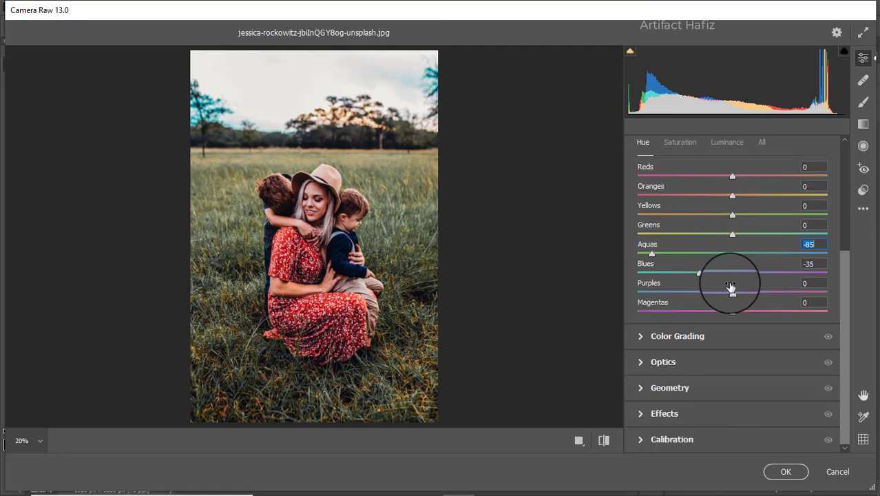
pyautogui.click(700, 334)
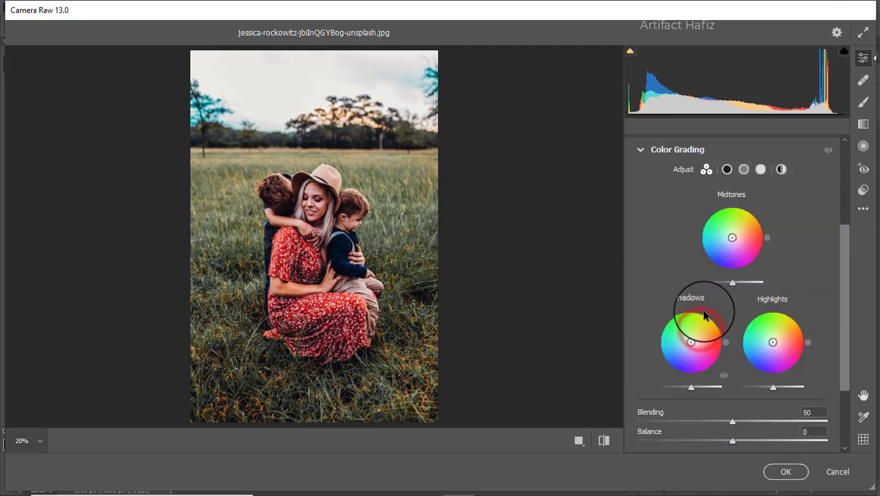
pyautogui.moveTo(692, 342); pyautogui.dragTo(691, 365)
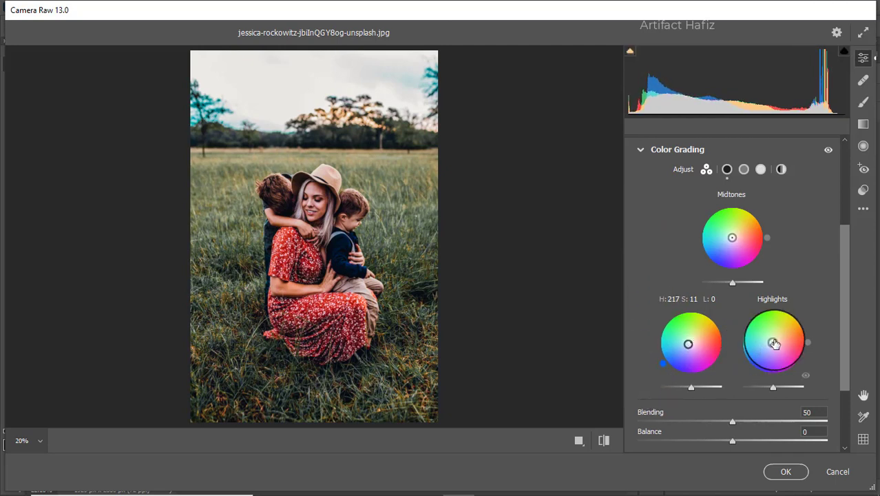
pyautogui.moveTo(773, 343); pyautogui.dragTo(805, 323)
pyautogui.moveTo(731, 238); pyautogui.dragTo(771, 183)
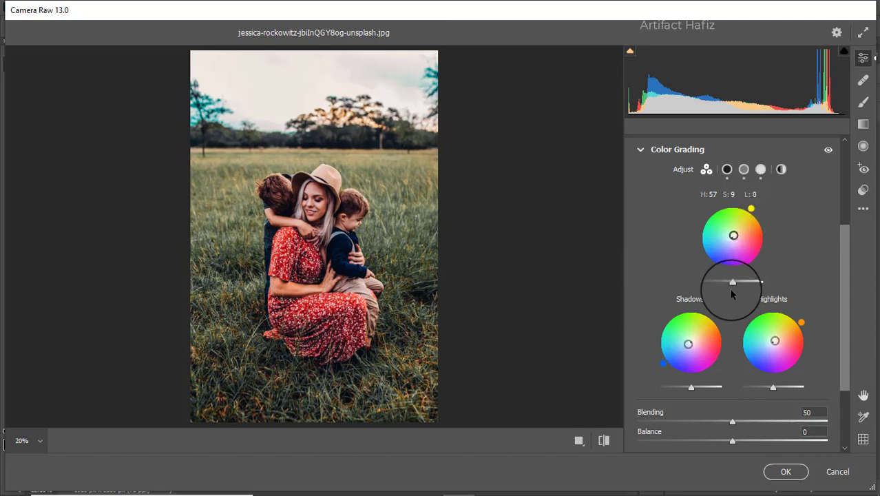
# Add a dark vignette to the photo with Vignetting set to -24.
pyautogui.scroll(-3, 728, 315)
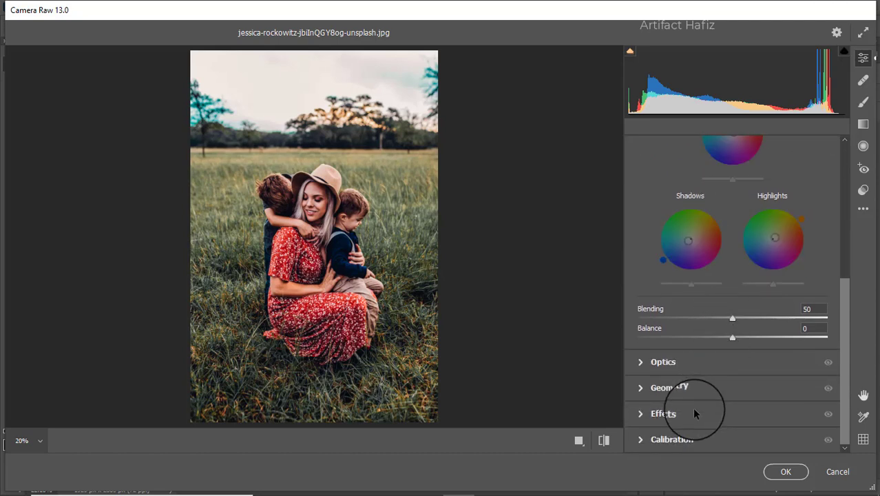
pyautogui.click(691, 412)
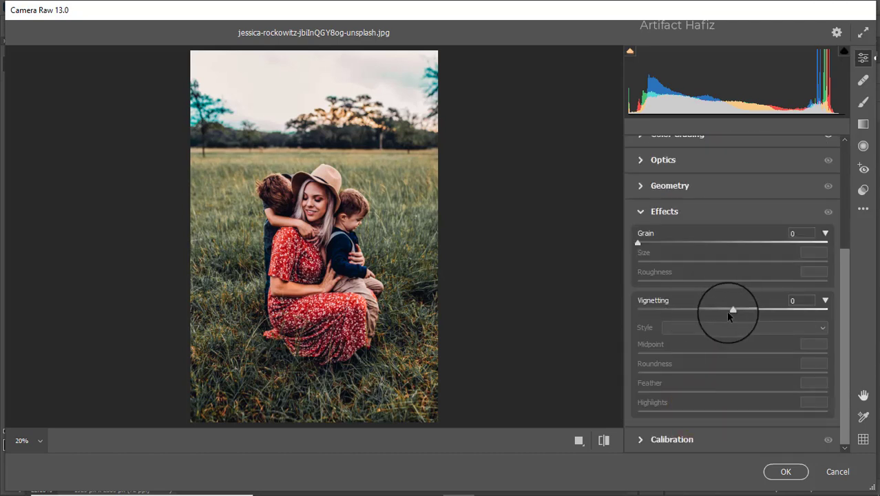
pyautogui.moveTo(728, 311); pyautogui.dragTo(707, 313)
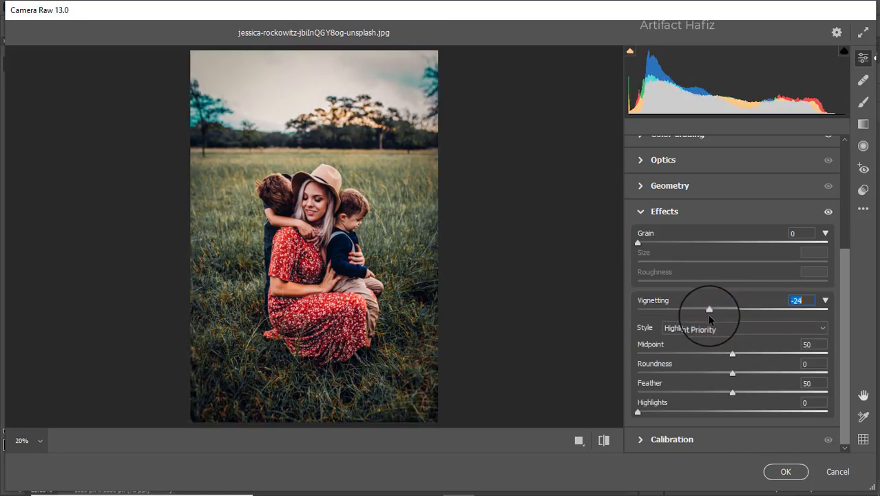
# Calibrate the primary colors' saturation to +46 for green, -11 for red and -7 for blue.
pyautogui.click(704, 438)
pyautogui.moveTo(740, 384); pyautogui.dragTo(775, 384)
pyautogui.moveTo(730, 322); pyautogui.dragTo(722, 322)
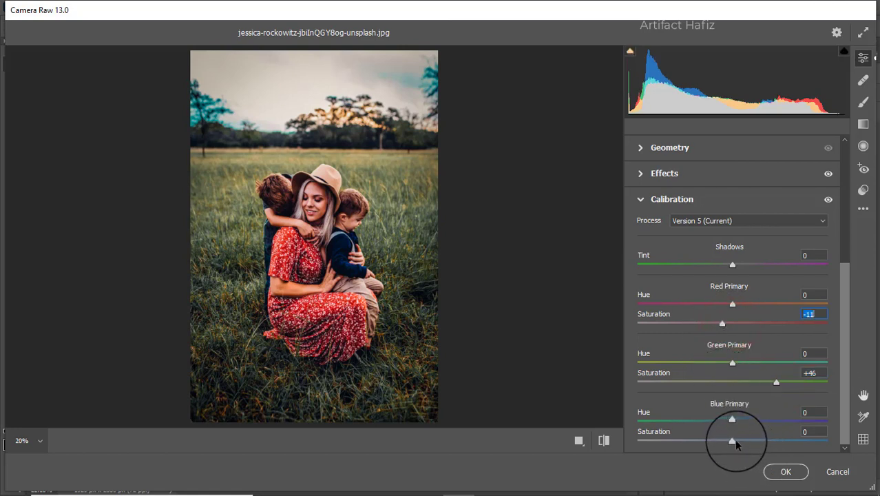
pyautogui.moveTo(733, 440); pyautogui.dragTo(724, 441)
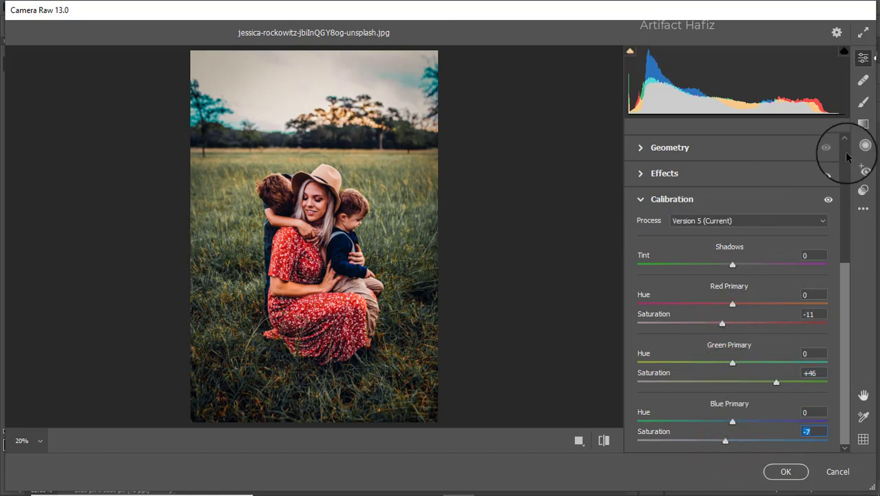
# Add a graduated filter from the photo's bottom edge up to the woman's chest, with Exposure -1.30 and Blacks +6.
pyautogui.click(863, 126)
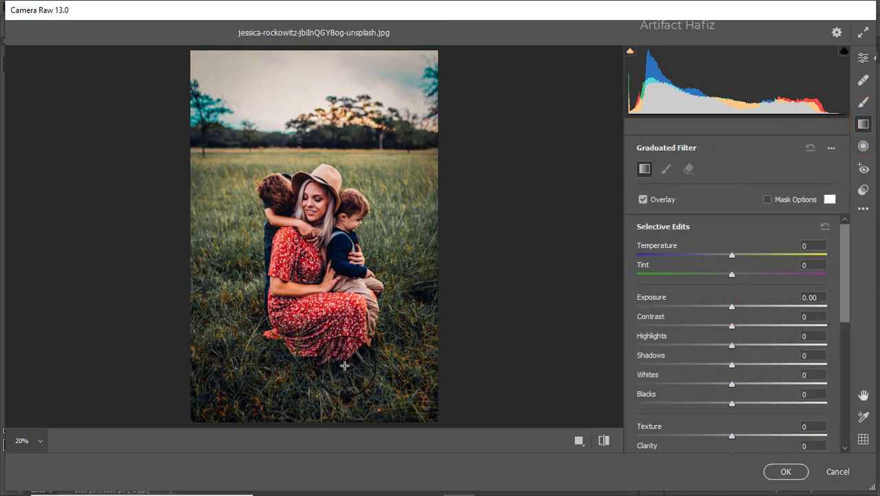
pyautogui.moveTo(288, 418); pyautogui.dragTo(287, 315)
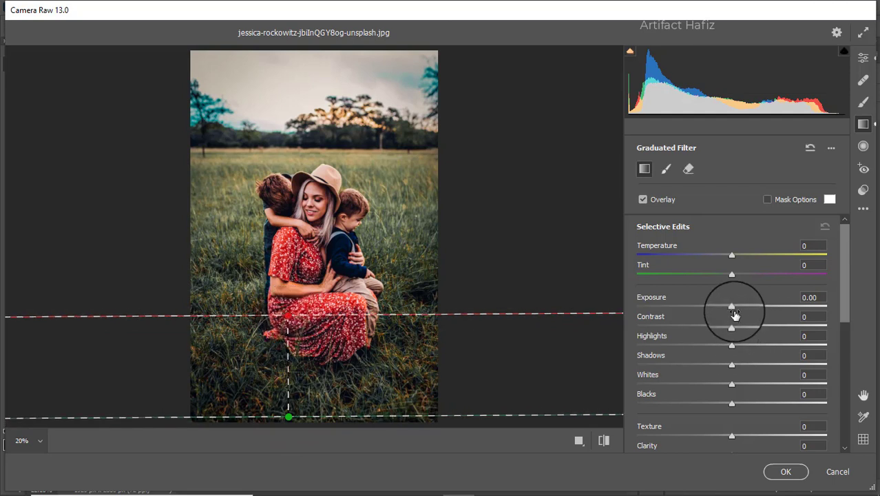
pyautogui.moveTo(731, 306); pyautogui.dragTo(686, 307)
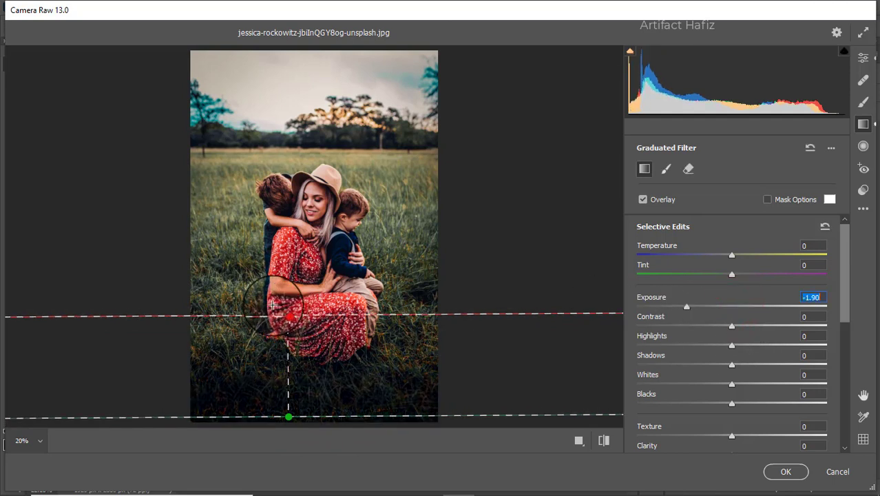
pyautogui.moveTo(288, 315); pyautogui.dragTo(286, 253)
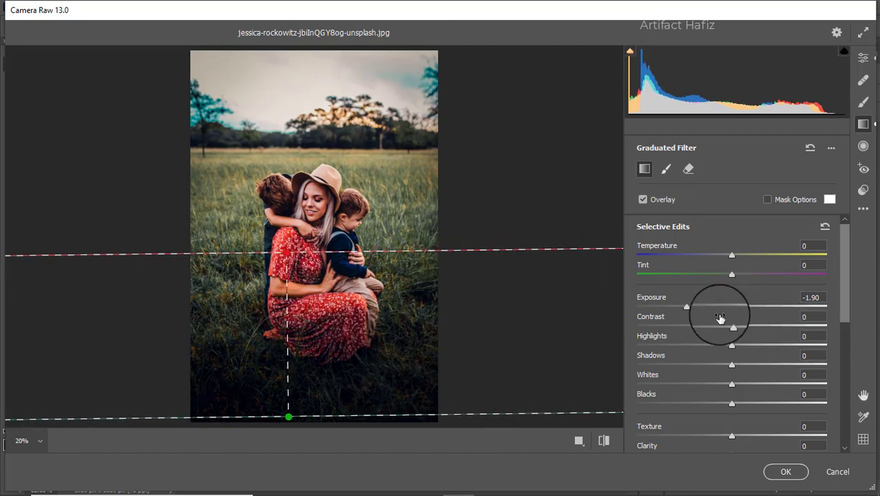
pyautogui.moveTo(688, 306)
pyautogui.mouseDown()
pyautogui.moveTo(709, 306)
pyautogui.moveTo(700, 305)
pyautogui.mouseUp()
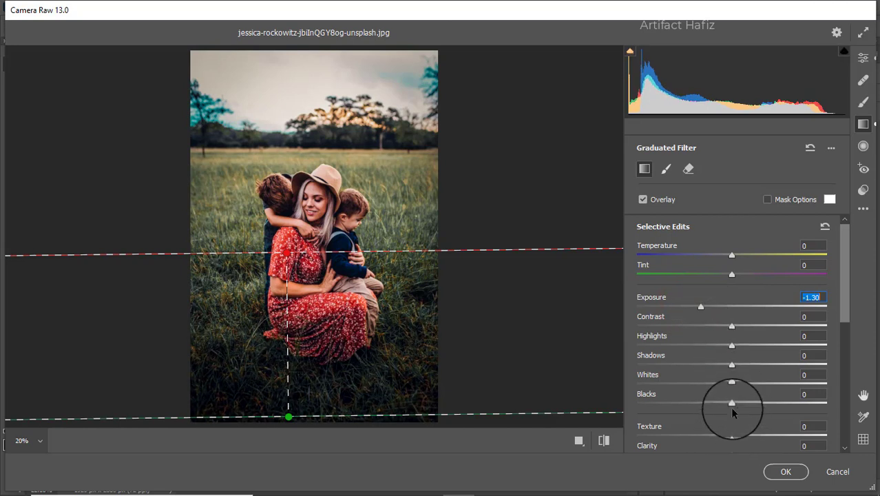
pyautogui.moveTo(731, 402); pyautogui.dragTo(737, 406)
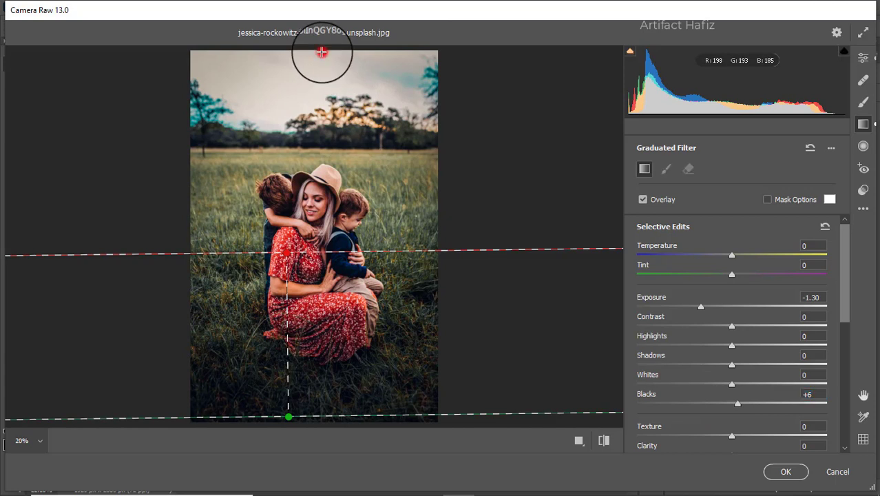
# Add a second graduated filter from the photo's top edge down to the hat, with Exposure set to -0.70.
pyautogui.moveTo(322, 51); pyautogui.dragTo(322, 185)
pyautogui.scroll(-3, 559, 274)
pyautogui.scroll(4, 494, 262)
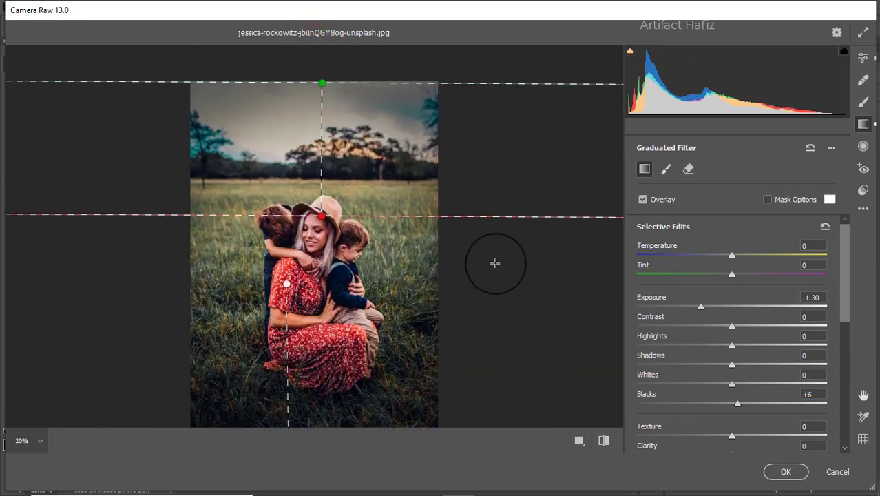
pyautogui.scroll(-1, 494, 262)
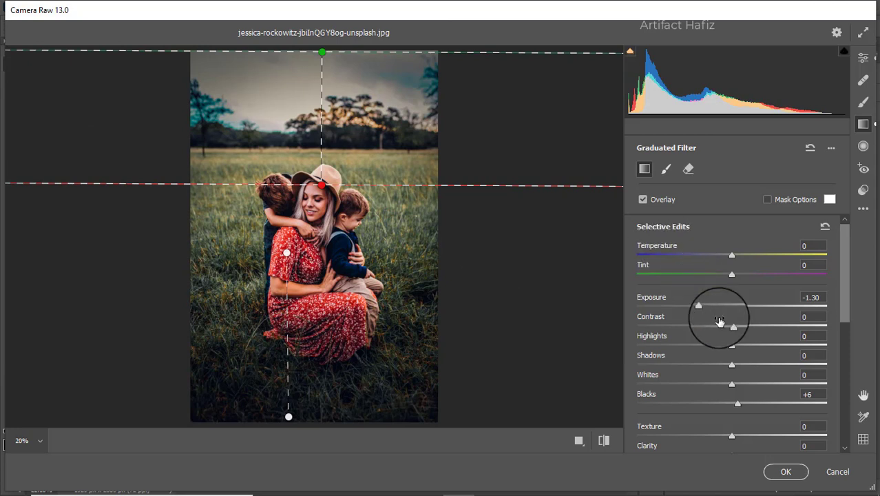
pyautogui.click(715, 307)
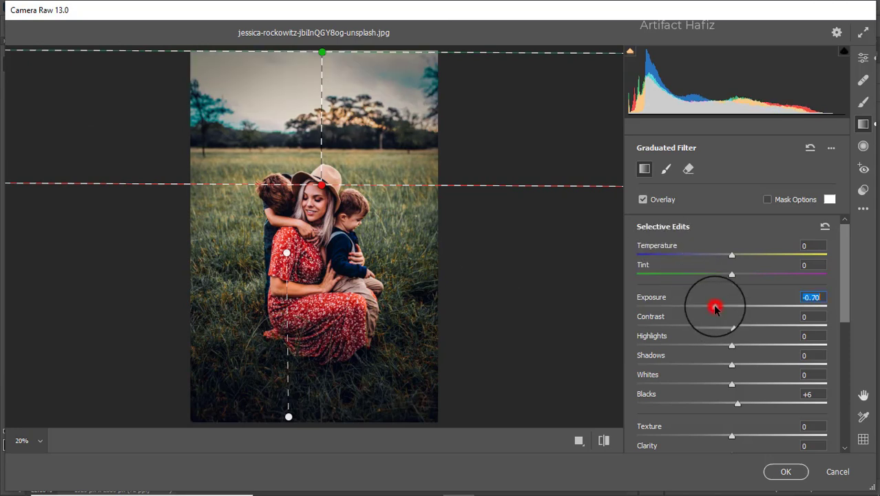
# Reset the sky's graduated filter Exposure and Blacks to 0, extend it down to the woman's chin, and set Temperature -54 and Tint -40.
pyautogui.doubleClick(737, 403)
pyautogui.moveTo(732, 254); pyautogui.dragTo(678, 255)
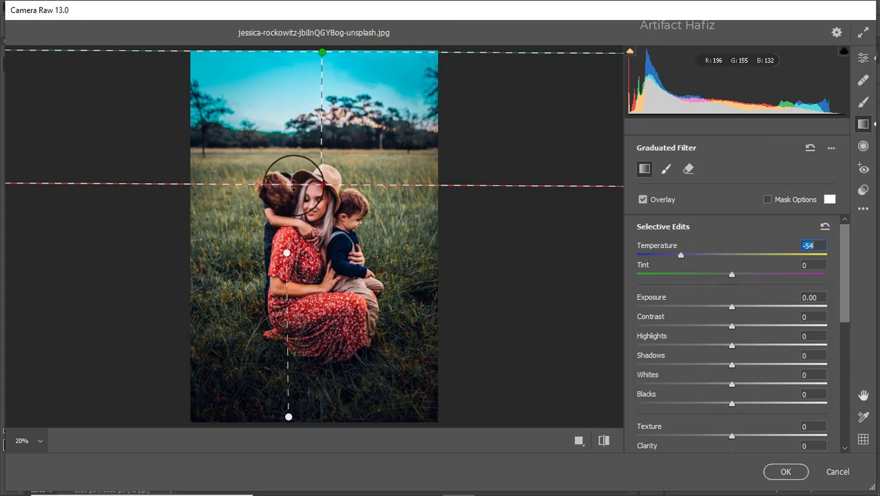
pyautogui.moveTo(321, 184); pyautogui.dragTo(322, 215)
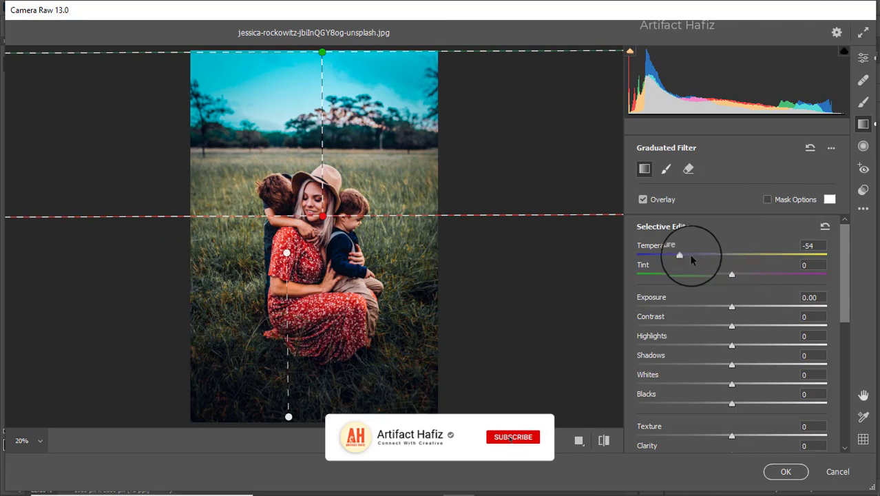
pyautogui.moveTo(731, 274); pyautogui.dragTo(677, 299)
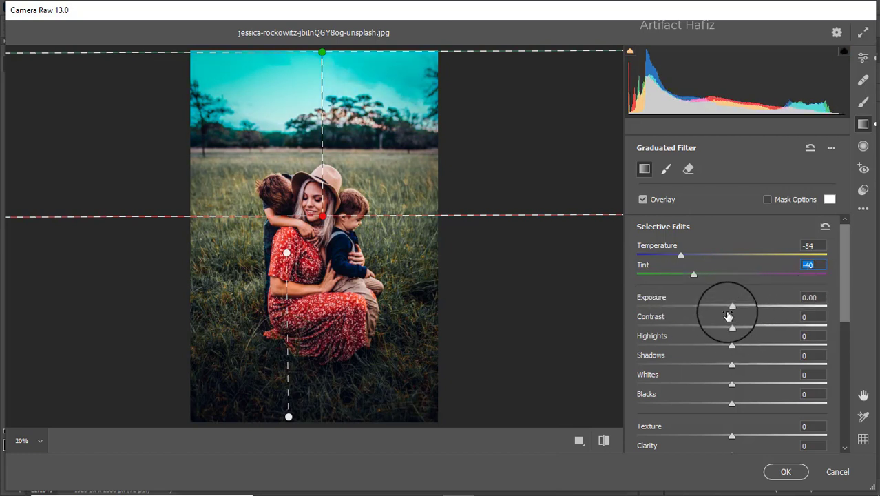
# Refine the sky's graduated filter with Exposure -0.10, Highlights -24 and Temperature -38.
pyautogui.moveTo(729, 308); pyautogui.dragTo(728, 311)
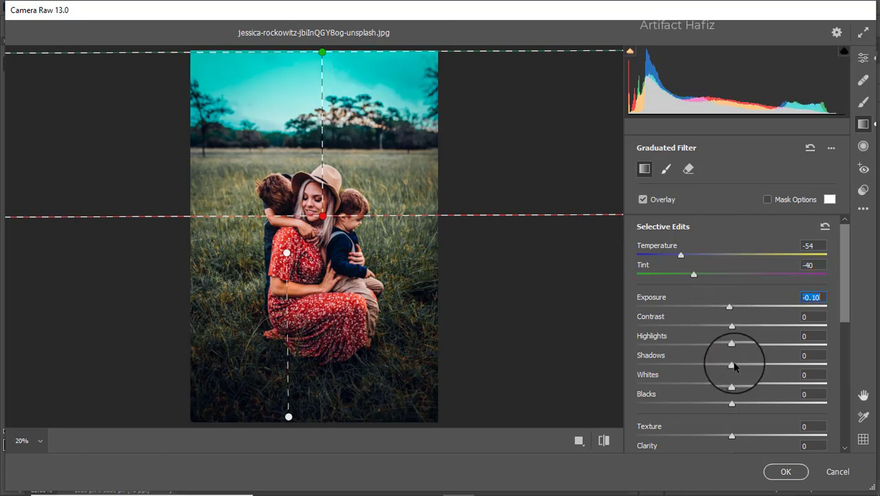
pyautogui.moveTo(731, 343); pyautogui.dragTo(710, 337)
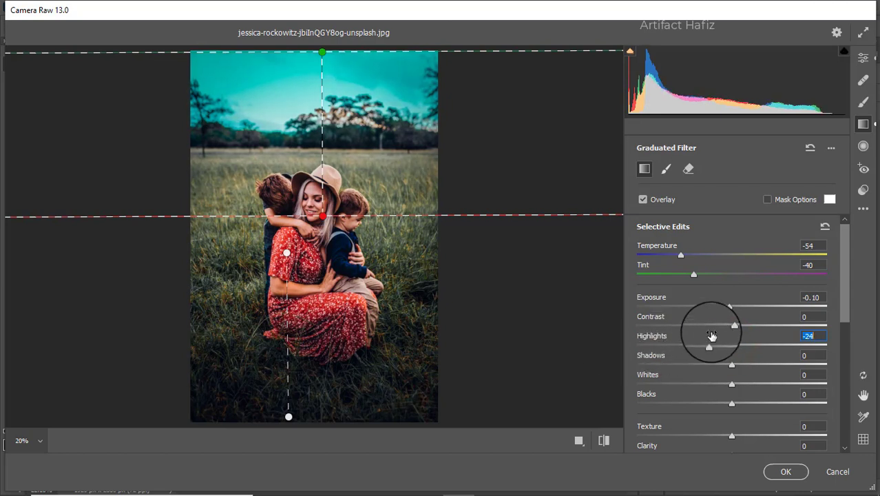
pyautogui.moveTo(680, 253)
pyautogui.mouseDown()
pyautogui.moveTo(705, 255)
pyautogui.moveTo(697, 254)
pyautogui.mouseUp()
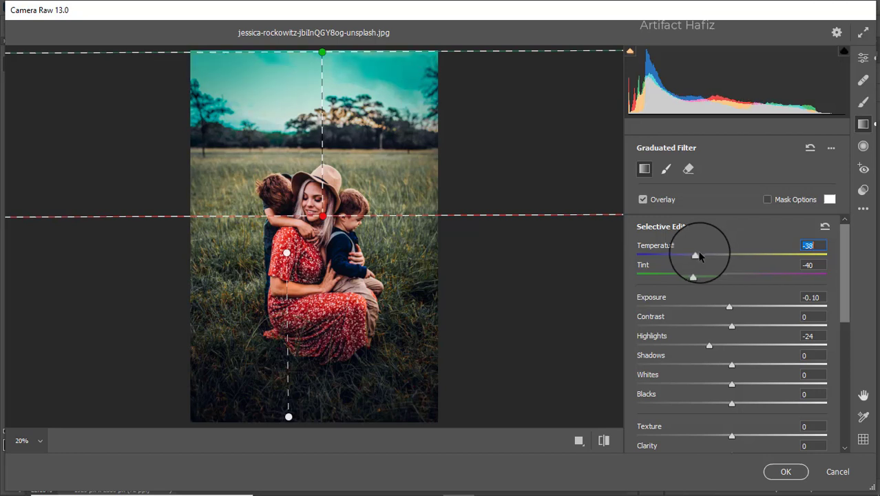
# Leave the graduated filter, compare the photo before and after side by side, and apply the Camera Raw edits.
pyautogui.click(865, 60)
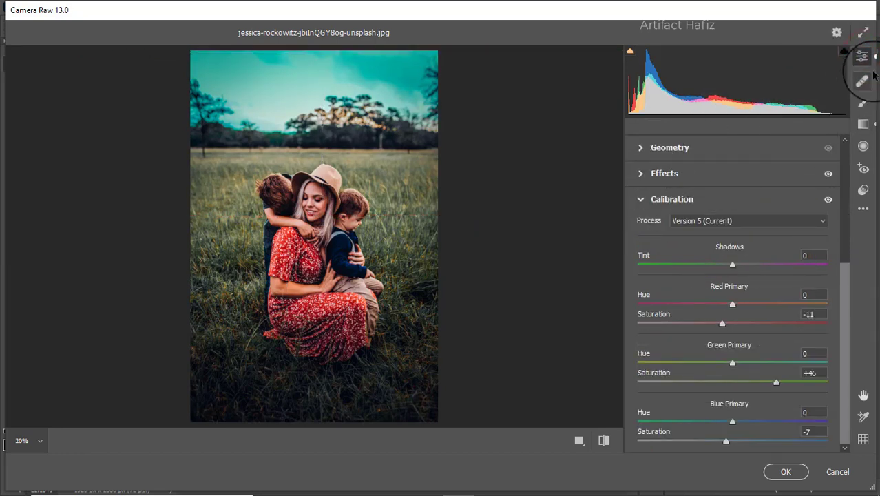
pyautogui.click(578, 441)
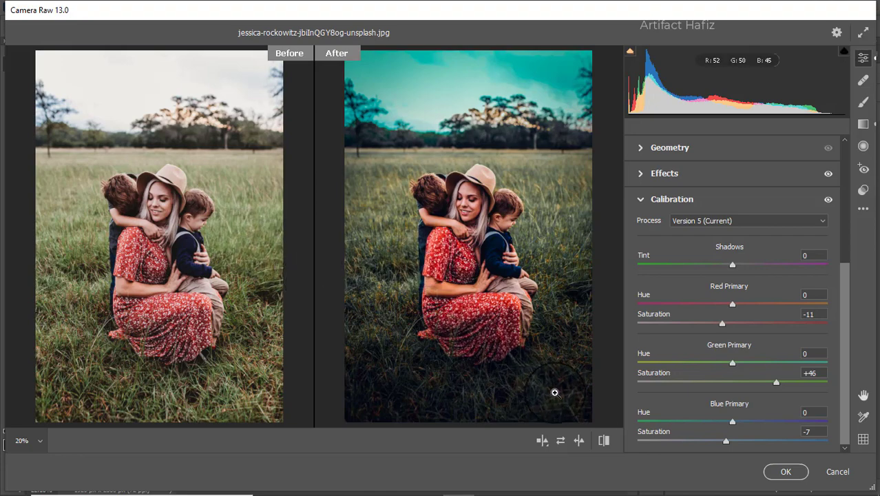
pyautogui.click(781, 471)
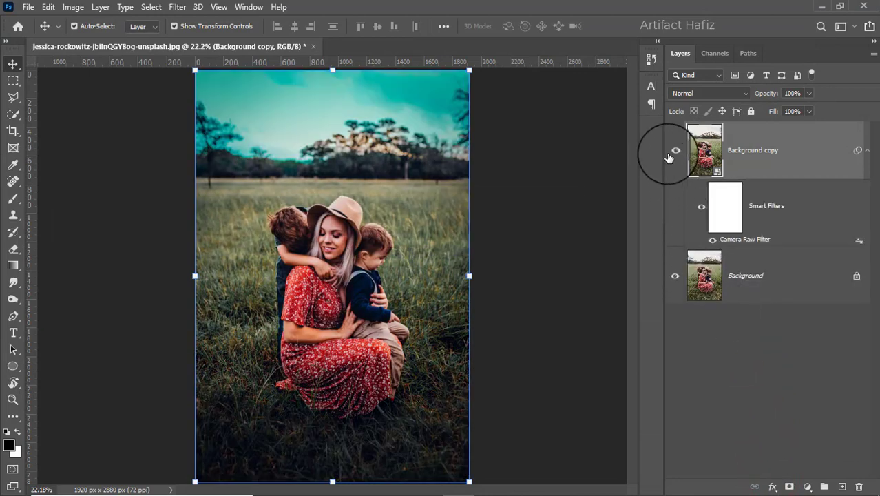
# Hide and show the Background copy layer twice to compare the graded photo with the original.
pyautogui.click(673, 155)
pyautogui.click(674, 154)
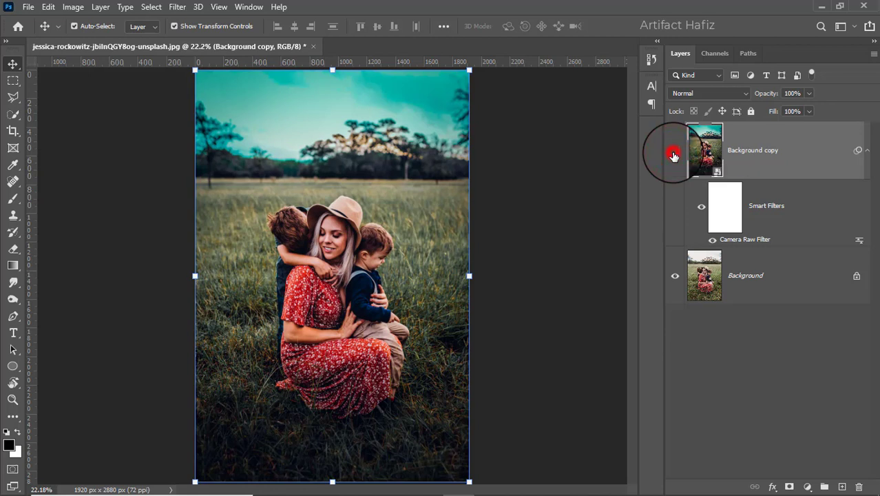
pyautogui.click(673, 155)
pyautogui.click(674, 155)
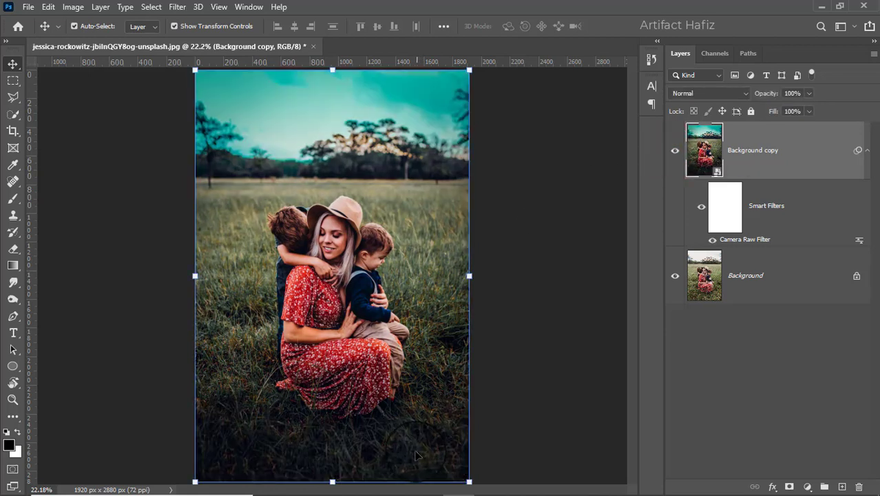